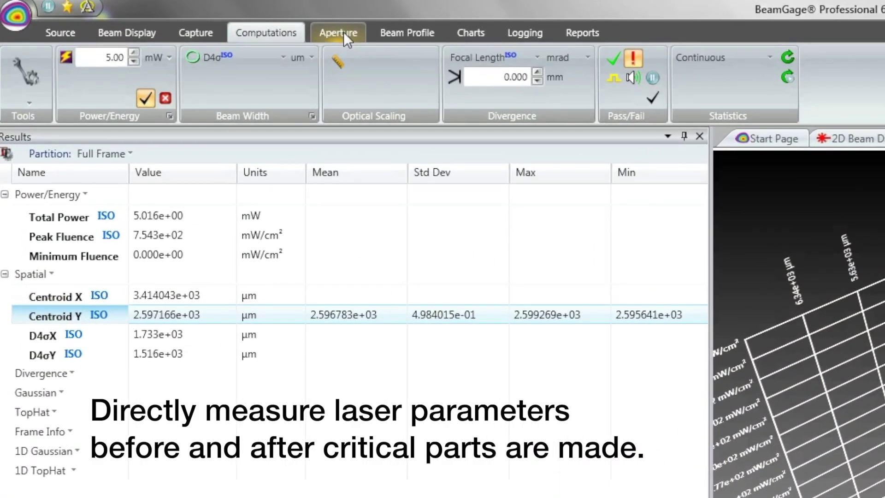
Step: Open the Aperture ribbon tab to show the aperture settings
click(344, 32)
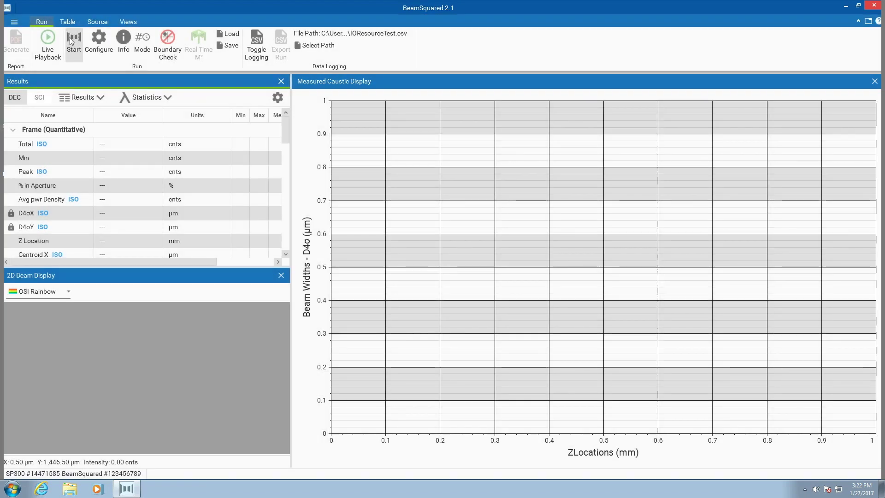
Step: Start a new M² measurement run in BeamSquared
click(72, 42)
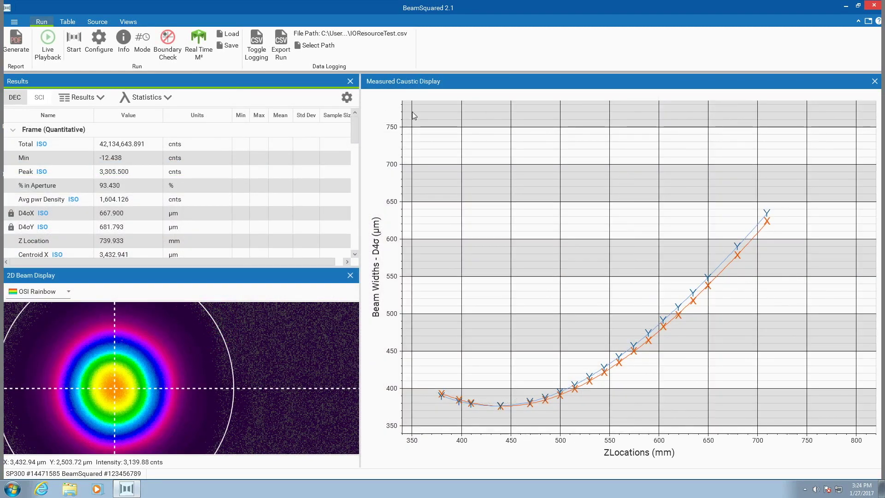
Step: Float the Results table in a taller window and select the Waist Width X and Divergence X rows
drag(414, 115, 425, 115)
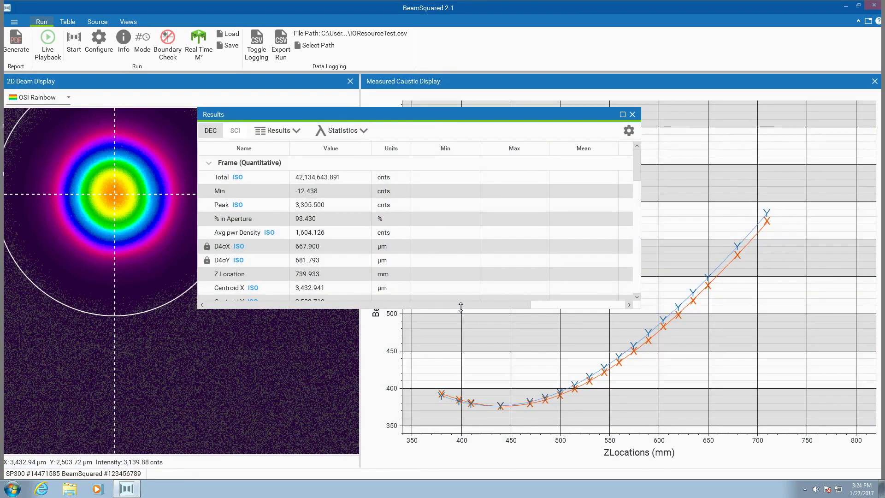
drag(461, 306, 461, 468)
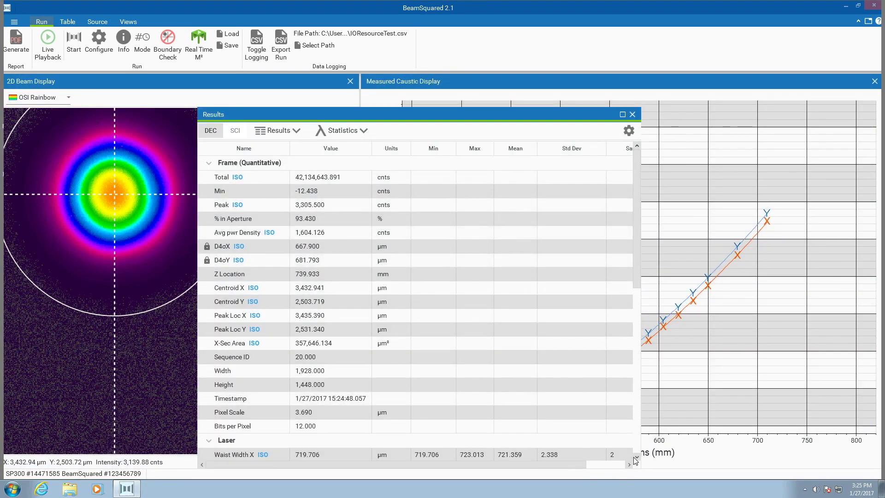
scroll(635, 460, down, 7)
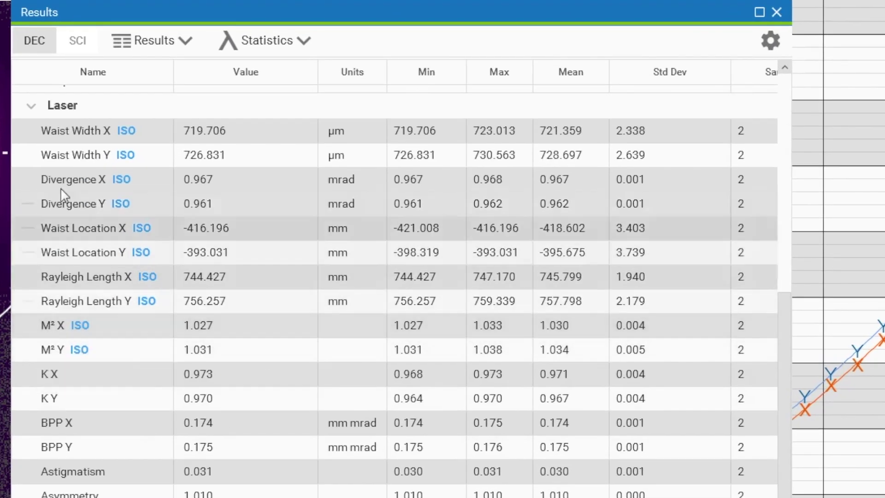
click(69, 131)
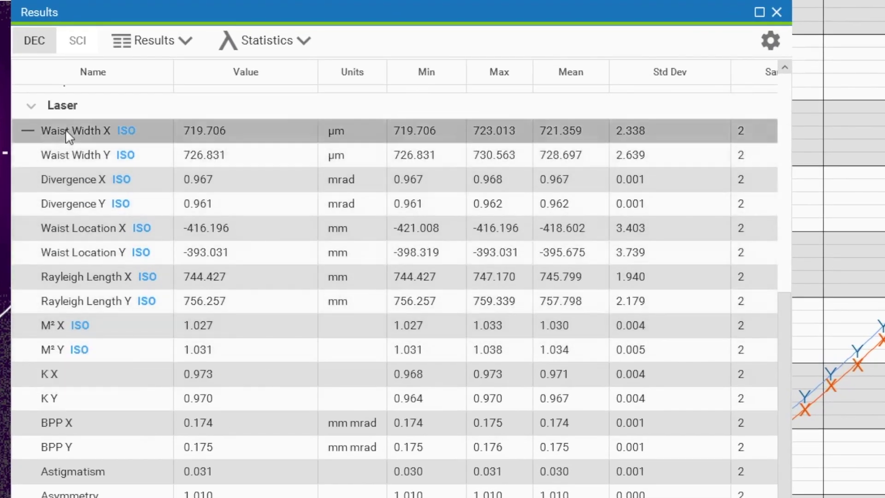
click(58, 178)
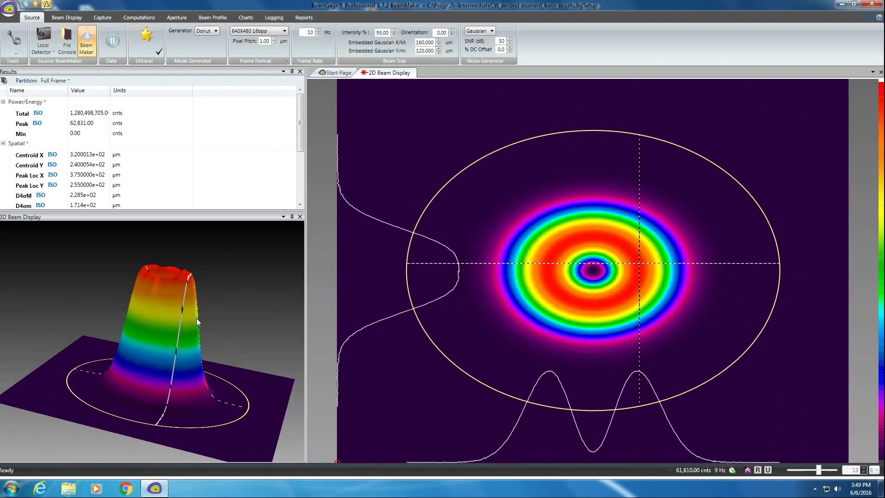
Step: Rotate the 3D Beam Display to a top-down view of the donut beam
mouse_move(196, 318)
mouse_down()
mouse_move(194, 352)
mouse_move(194, 316)
mouse_up()
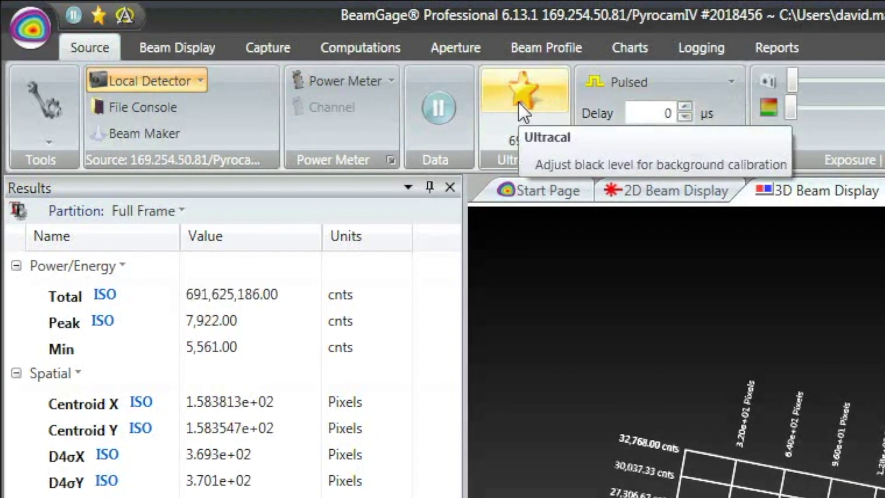
Step: Run an Ultracal background calibration and set Frame Summing to 2
click(520, 102)
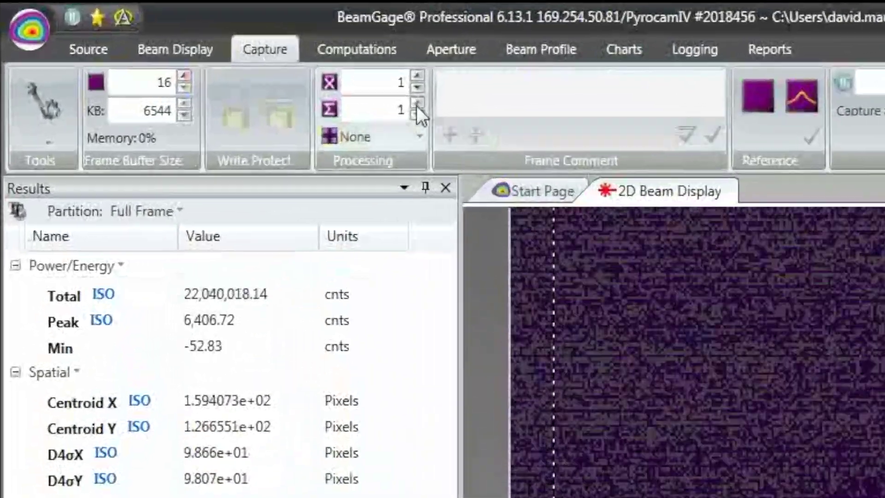
click(418, 103)
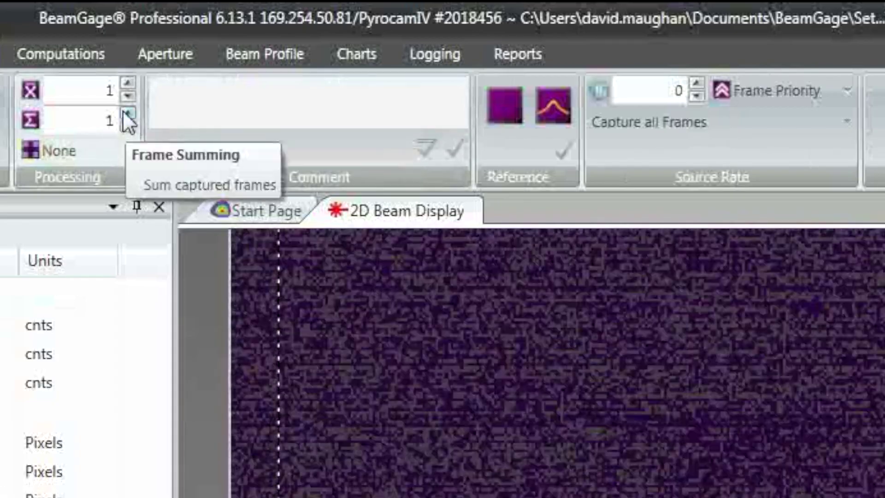
click(124, 113)
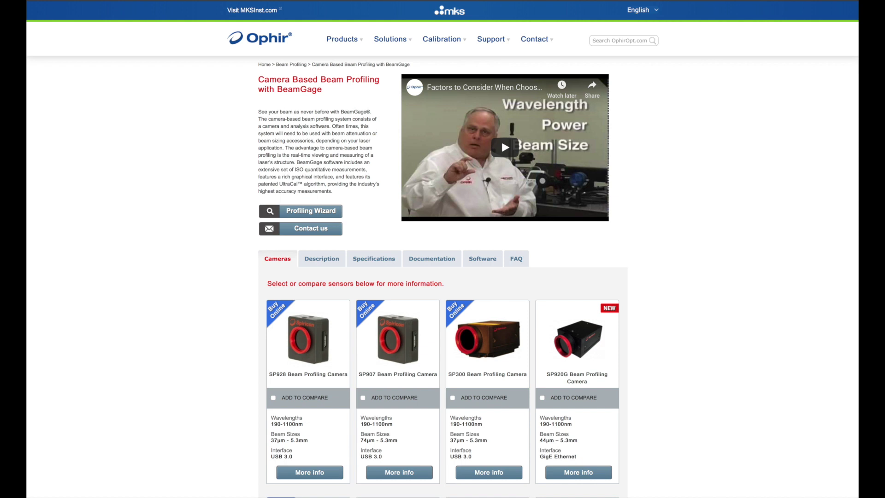
Step: Scroll the Camera Based Beam Profiling page down to the Cameras product grid
scroll(442, 277, down, 5)
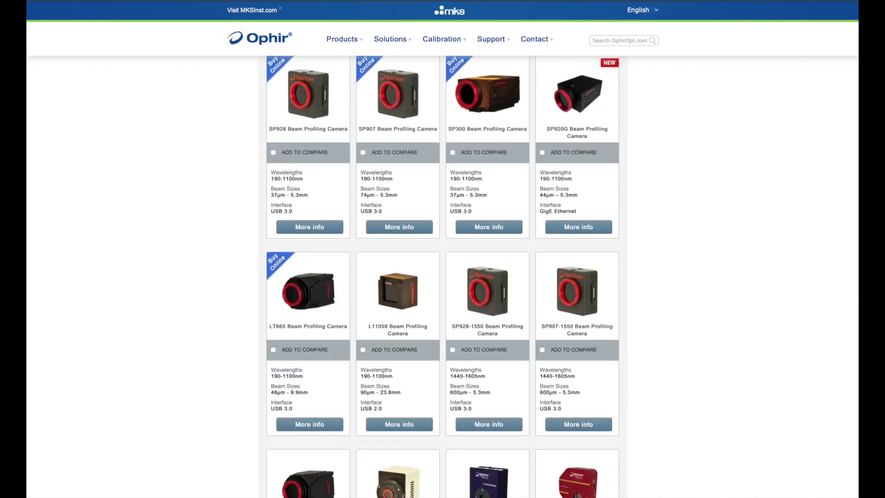
scroll(442, 277, down, 3)
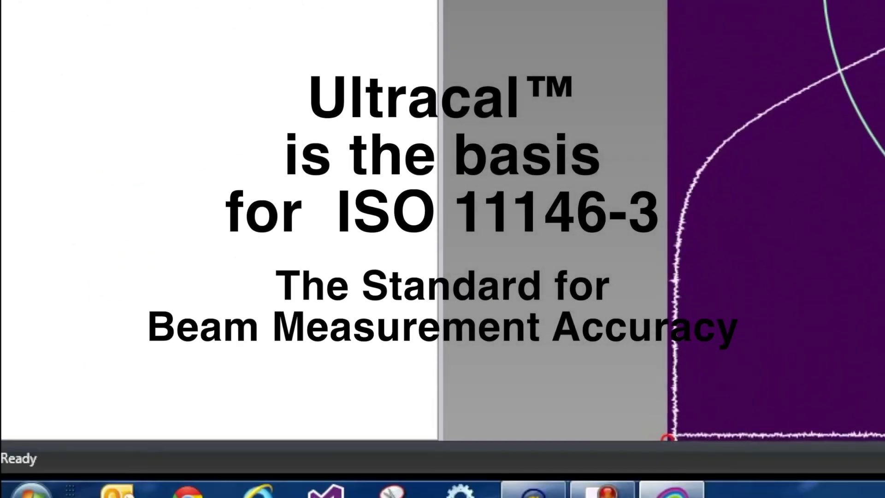
Step: Run Ultracal on the BeamMaker source to recalibrate the background baseline
click(349, 74)
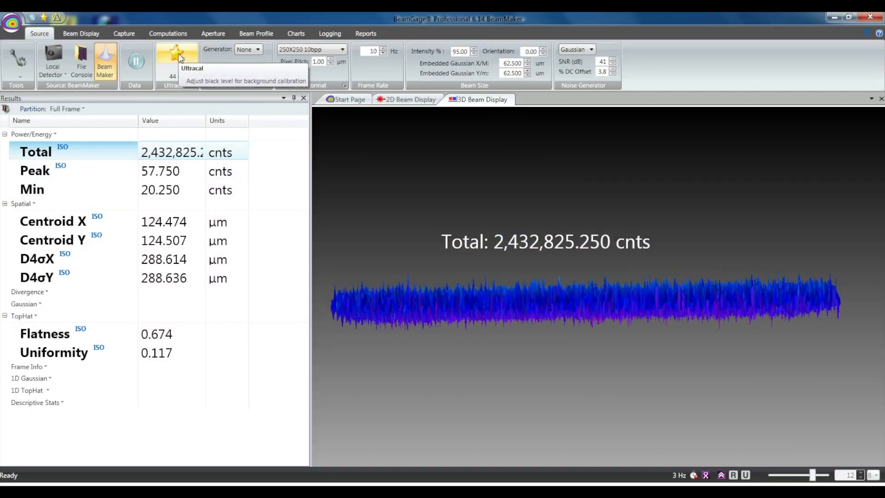
click(179, 56)
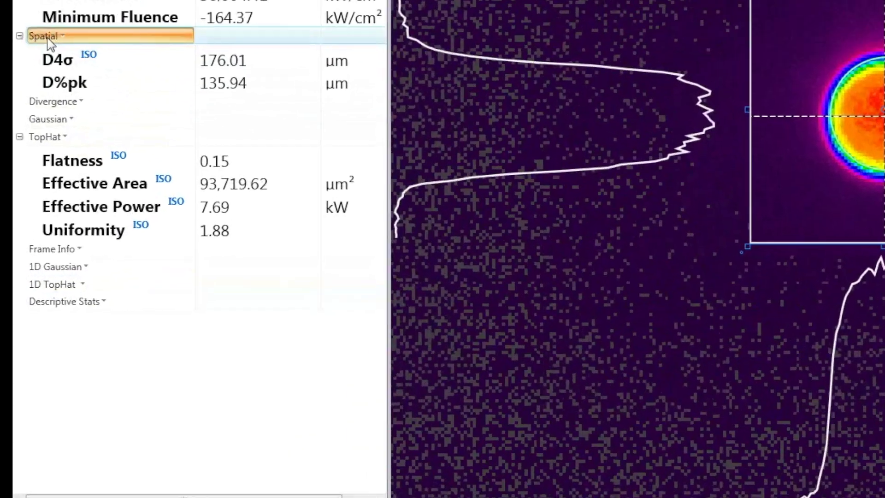
Step: Add the D%pk spatial result and show all statistics for the Power/Energy results
click(23, 145)
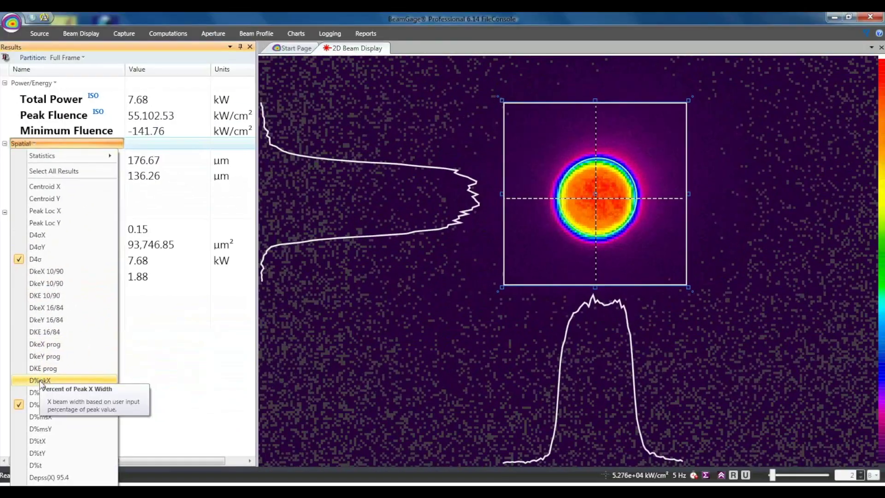
click(41, 381)
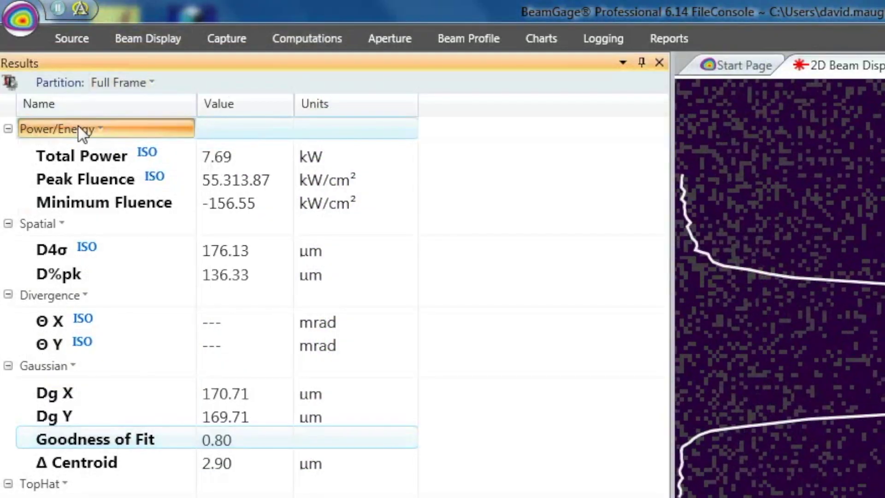
click(47, 83)
mouse_move(116, 154)
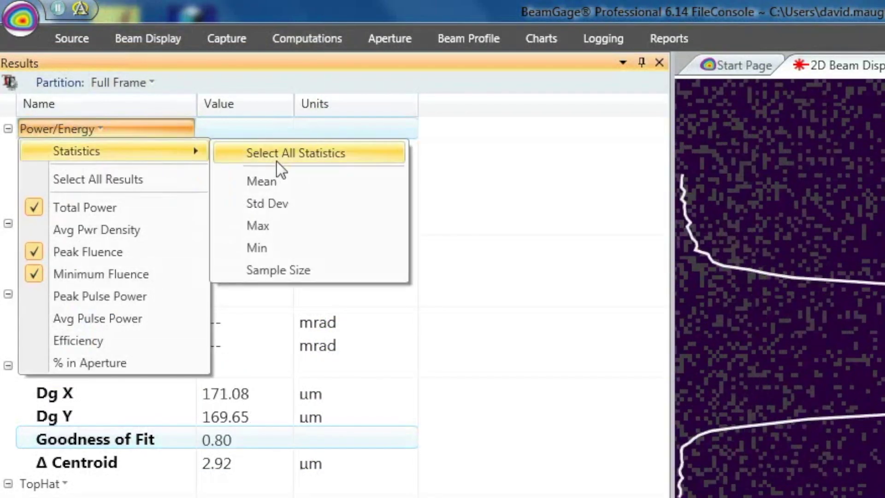
click(281, 155)
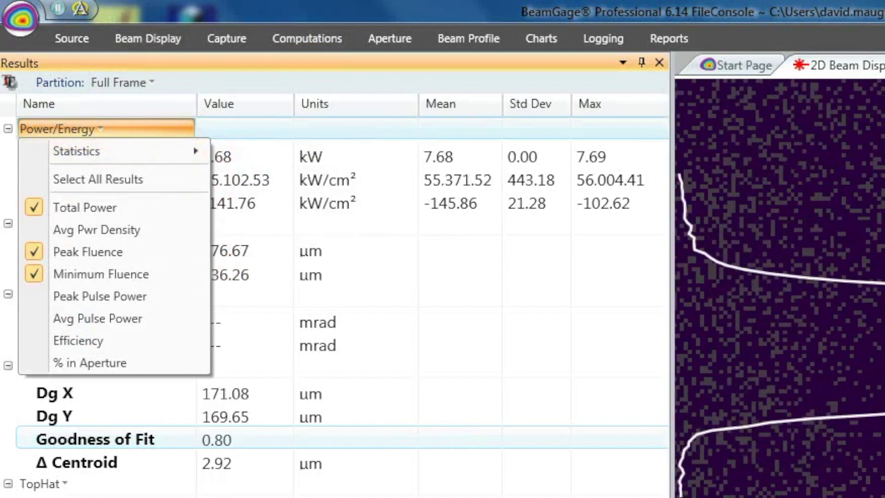
key(Escape)
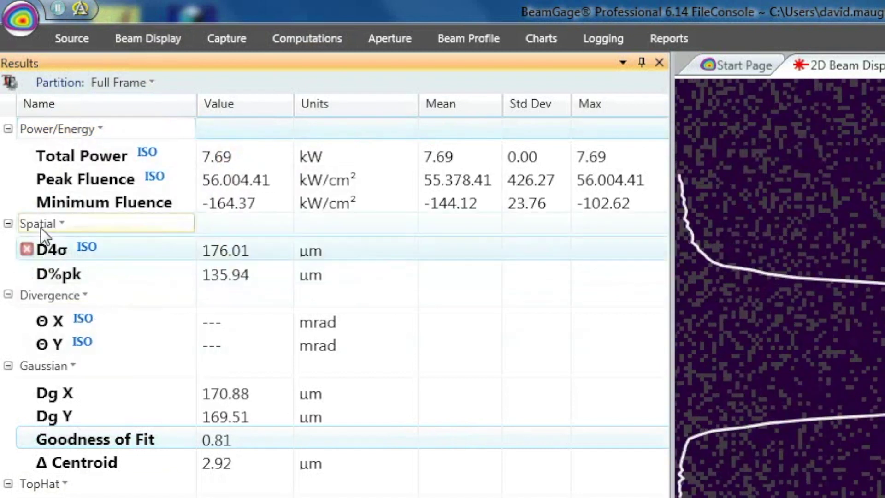
Step: Show all statistics (mean, std dev, max, min, sample size) for the Spatial results
click(40, 226)
mouse_move(136, 251)
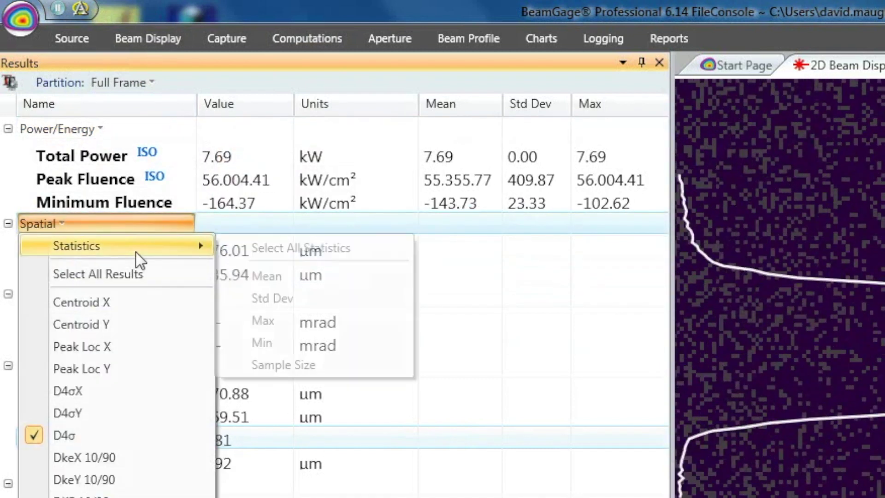
click(267, 251)
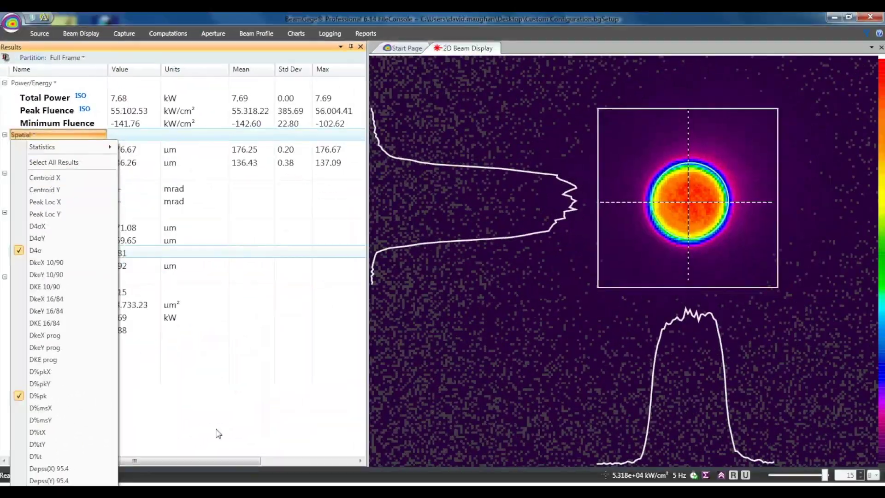
key(Escape)
right_click(63, 253)
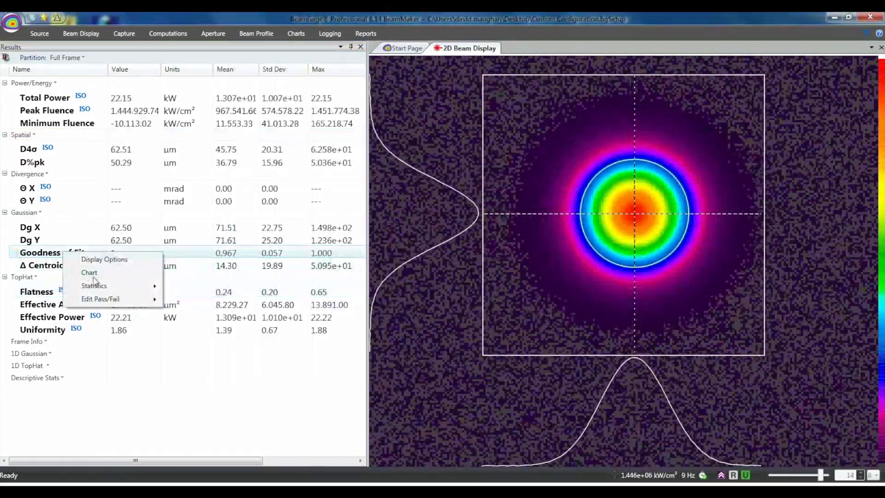
Step: Chart Goodness of Fit in a wider, taller floating window at lower left
click(90, 273)
drag(69, 71, 60, 276)
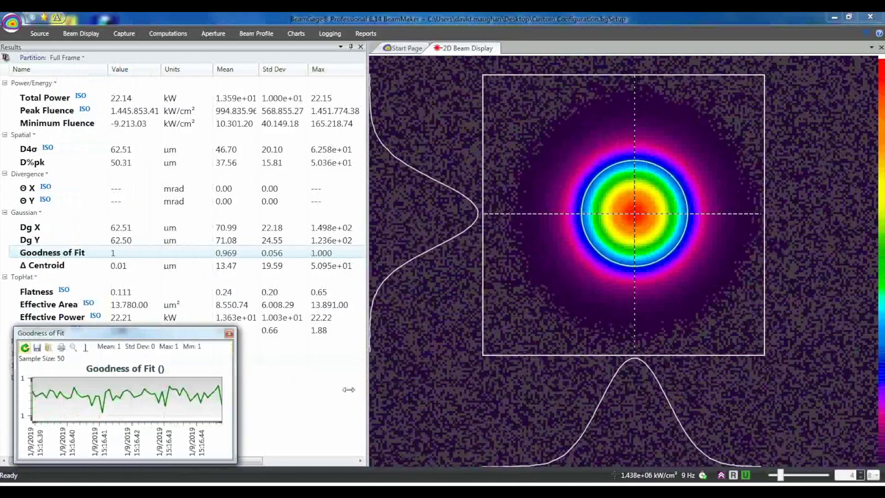
drag(348, 389, 379, 390)
drag(212, 326, 212, 290)
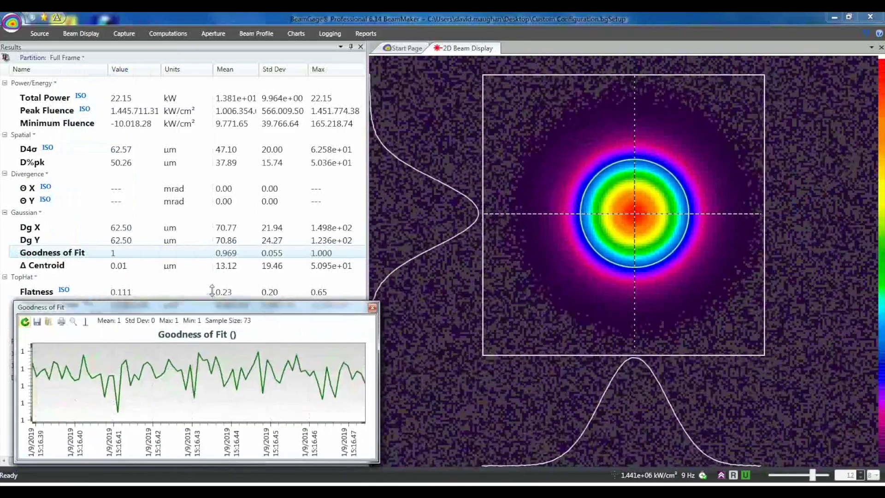
Step: Open the Positional Stability chart window from the Charts tab
click(296, 33)
click(26, 71)
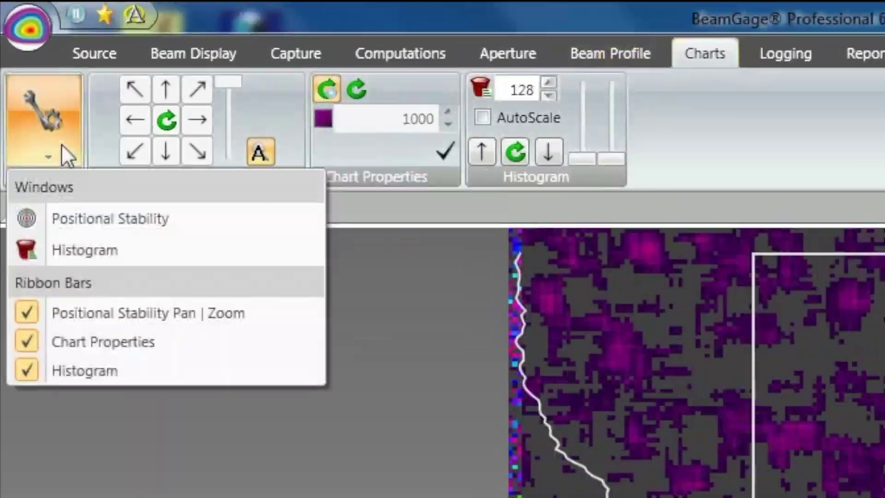
click(69, 221)
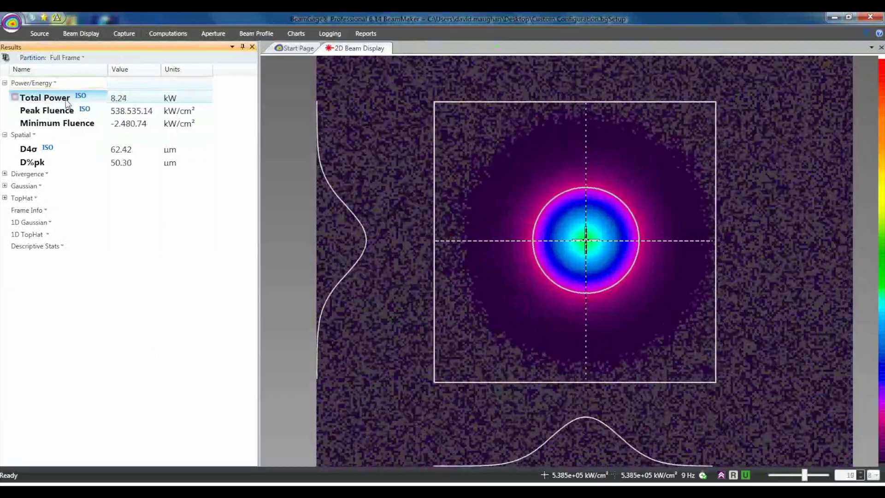
Step: Overlay Total Power on the 2D beam image and chart it in a resized floating window at lower left
drag(65, 98, 438, 93)
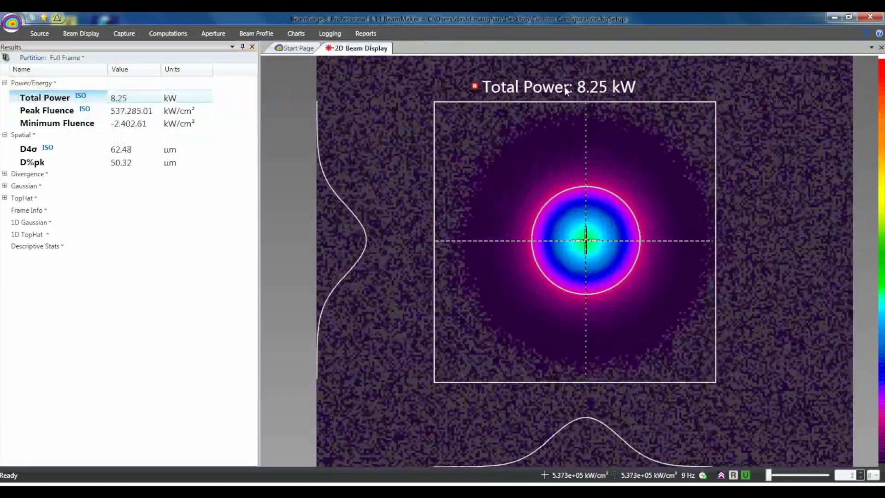
right_click(58, 92)
click(78, 113)
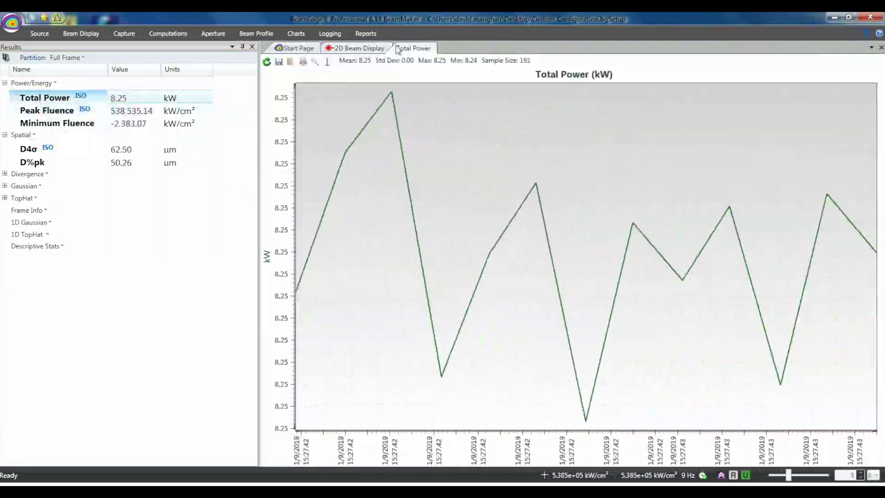
drag(87, 74, 41, 282)
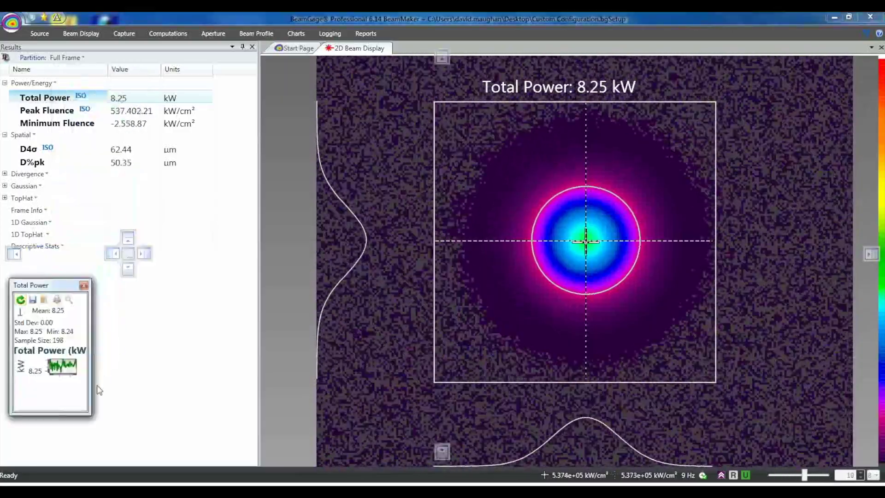
drag(81, 392, 337, 449)
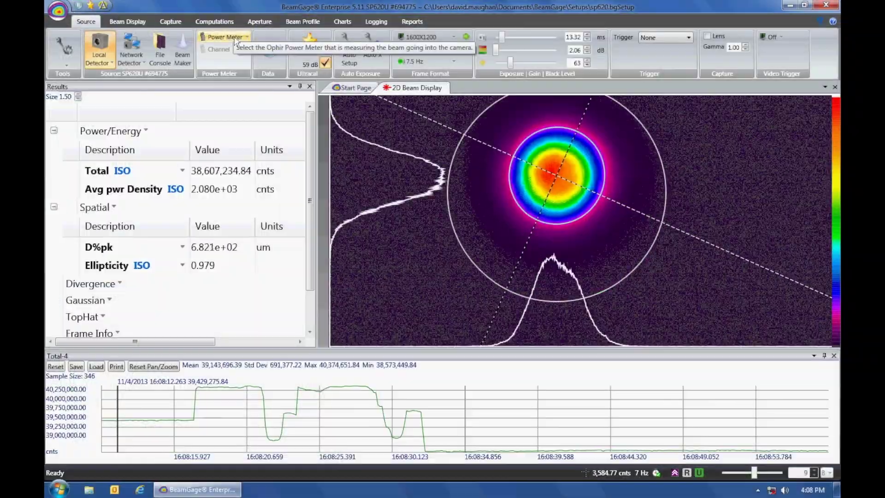
Step: Select the Ophir Juno from the Power Meter list so Total Power reads in mW
click(230, 37)
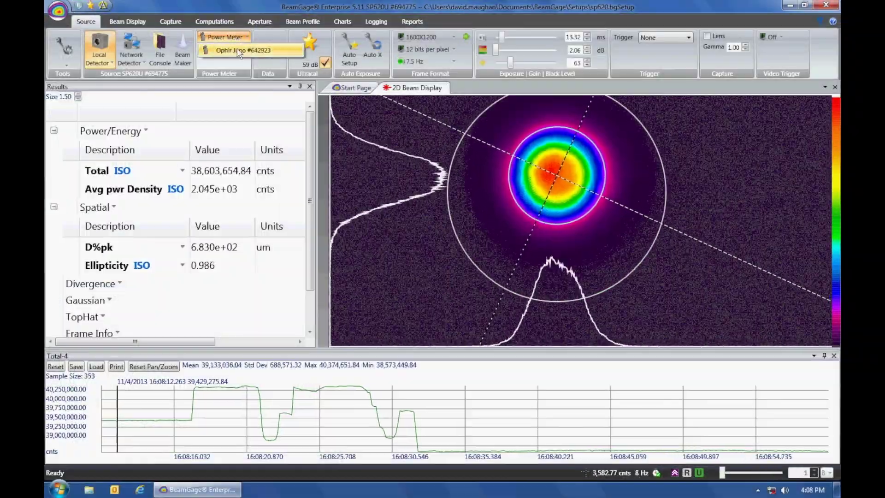
click(237, 49)
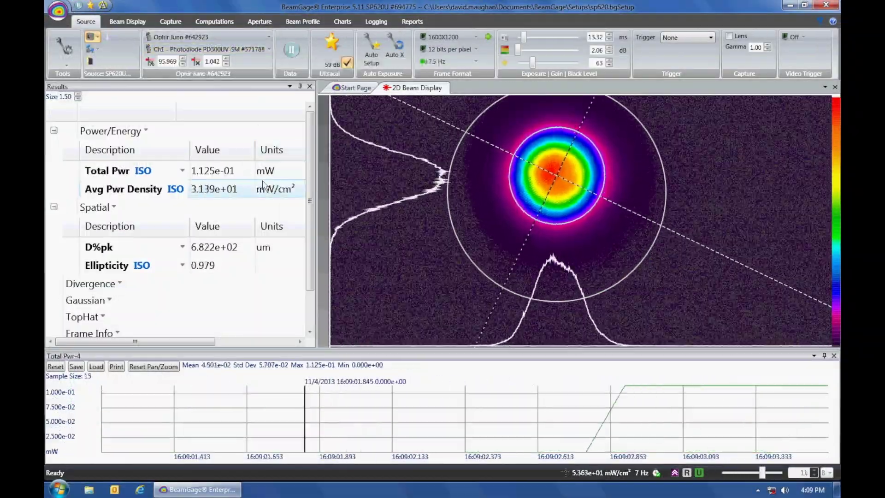